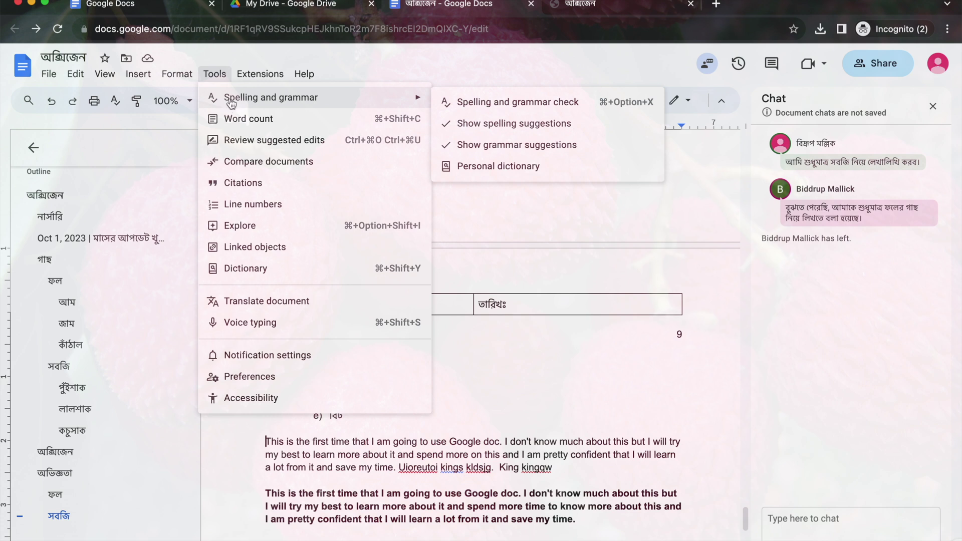
- Open the Google Workspace Marketplace to get add-ons for the document and browse the featured apps
mouse_move(401, 99)
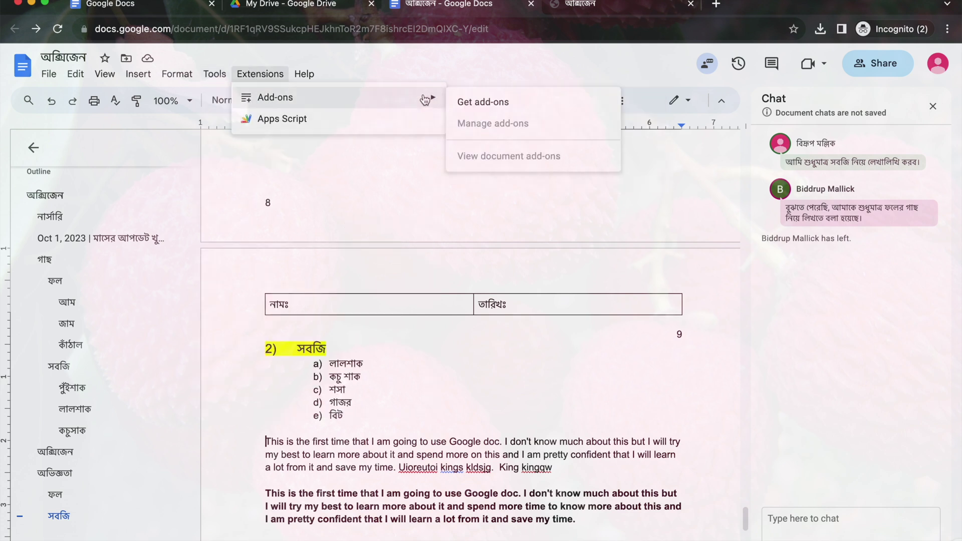
left_click(483, 104)
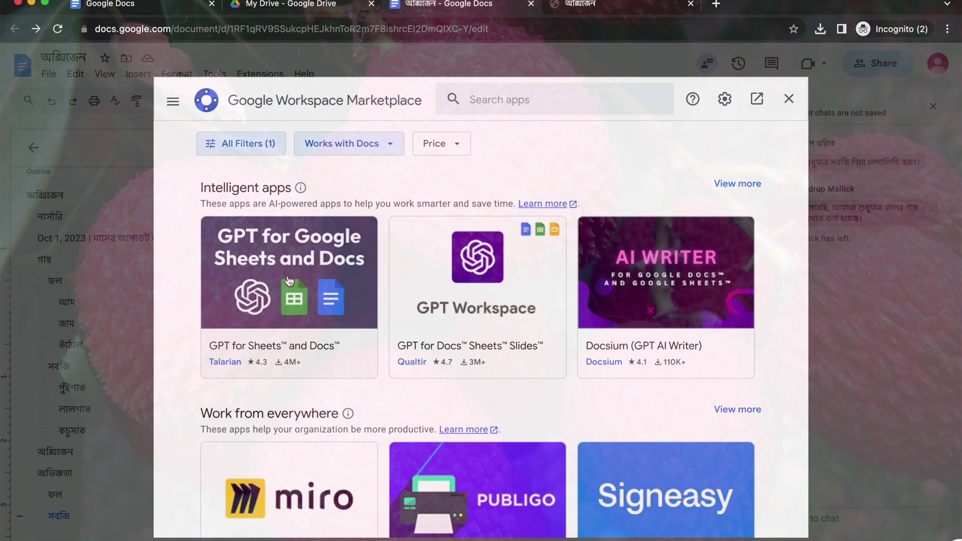
scroll(304, 316, "down", 5)
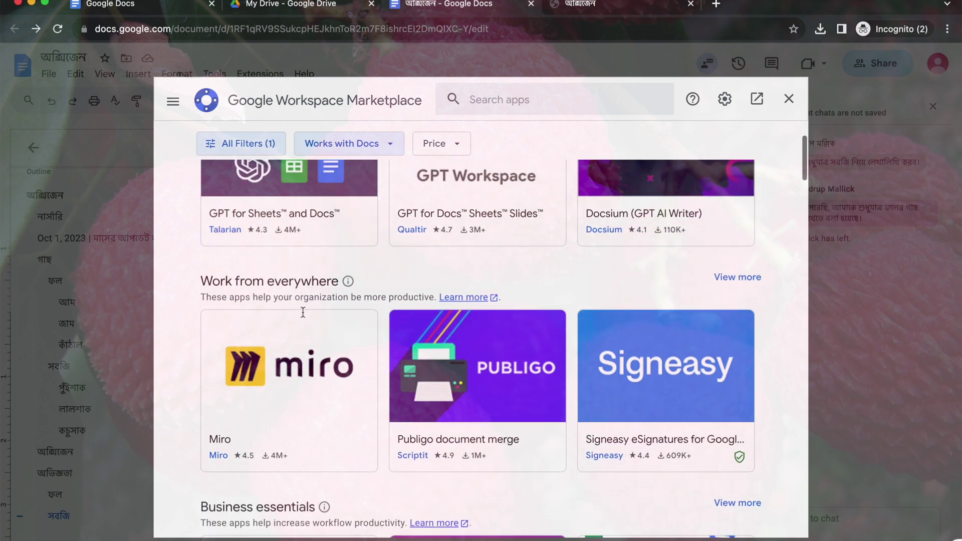
scroll(304, 316, "up", 5)
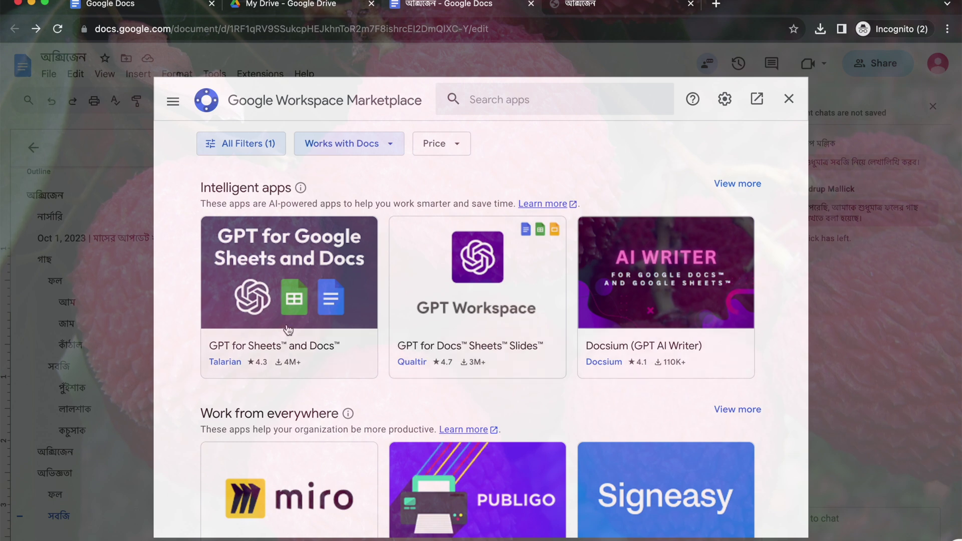
- Filter the marketplace apps by price to show only those that are Free of charge
left_click(493, 102)
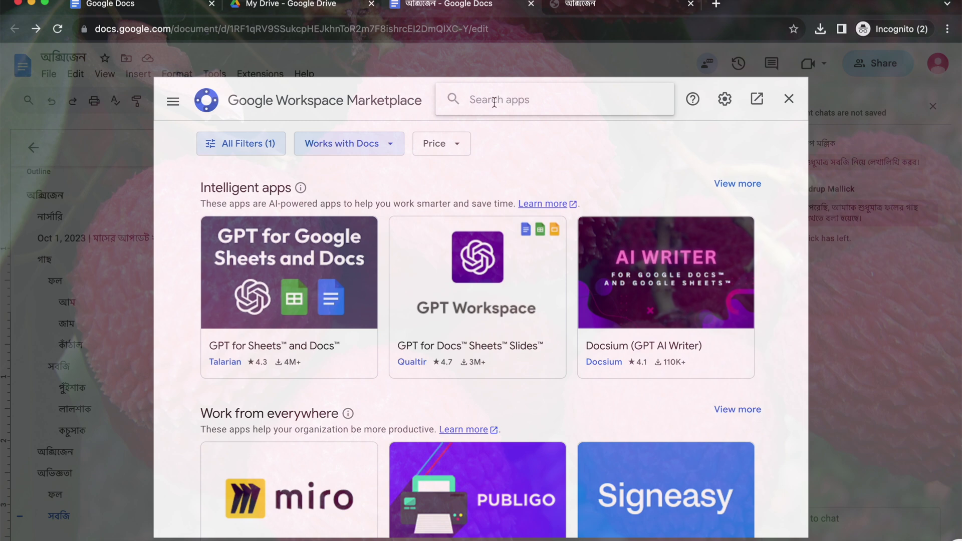
left_click(443, 147)
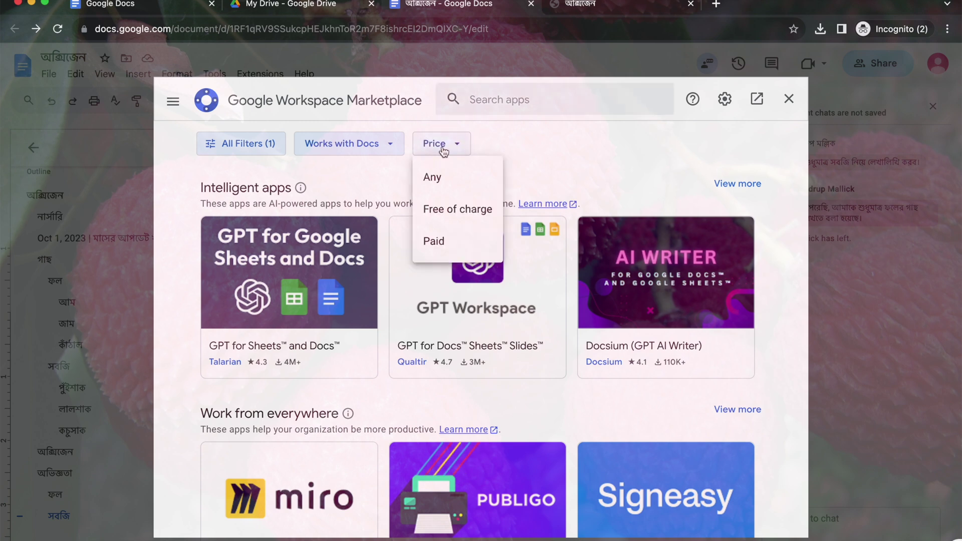
left_click(443, 212)
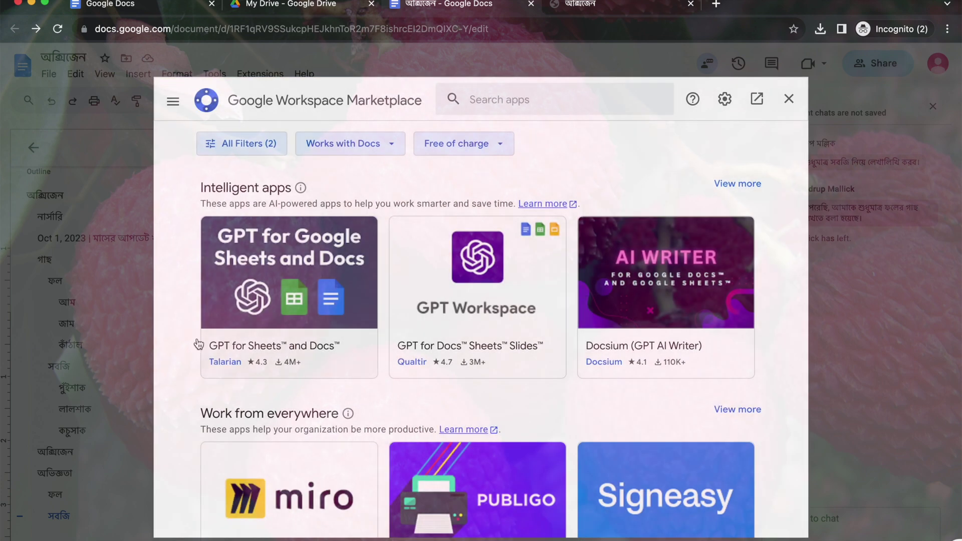
- Search the marketplace for "block" and choose the suggested term "Scratch Blocks"
left_click(507, 96)
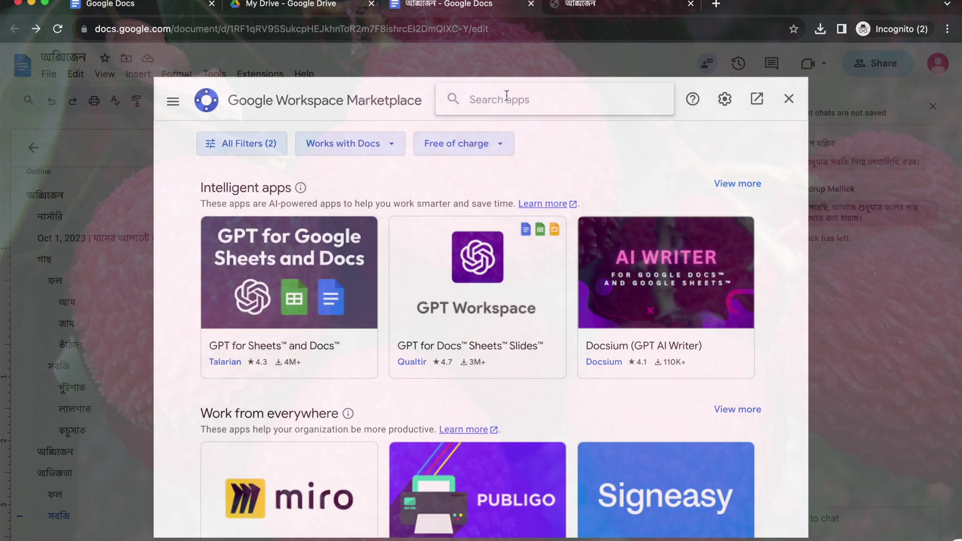
type("block")
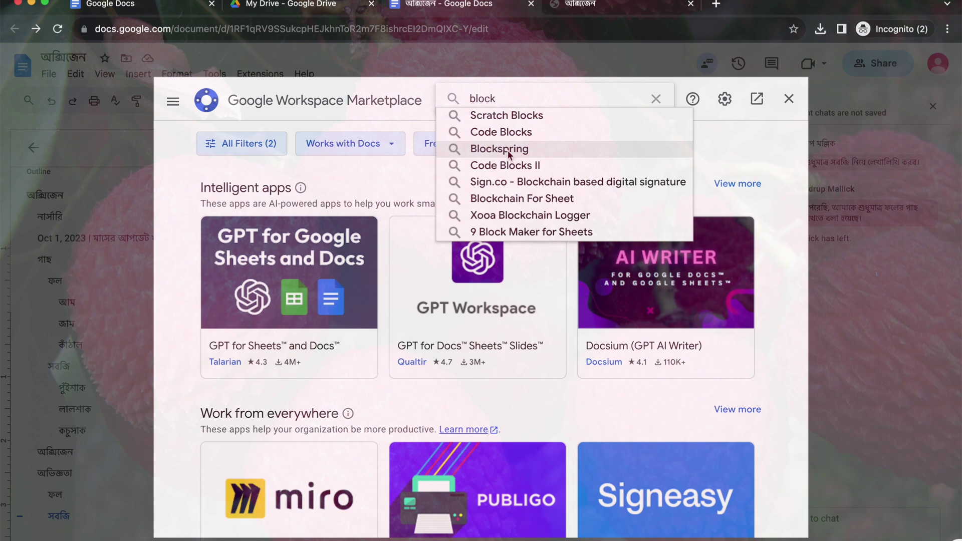
left_click(524, 116)
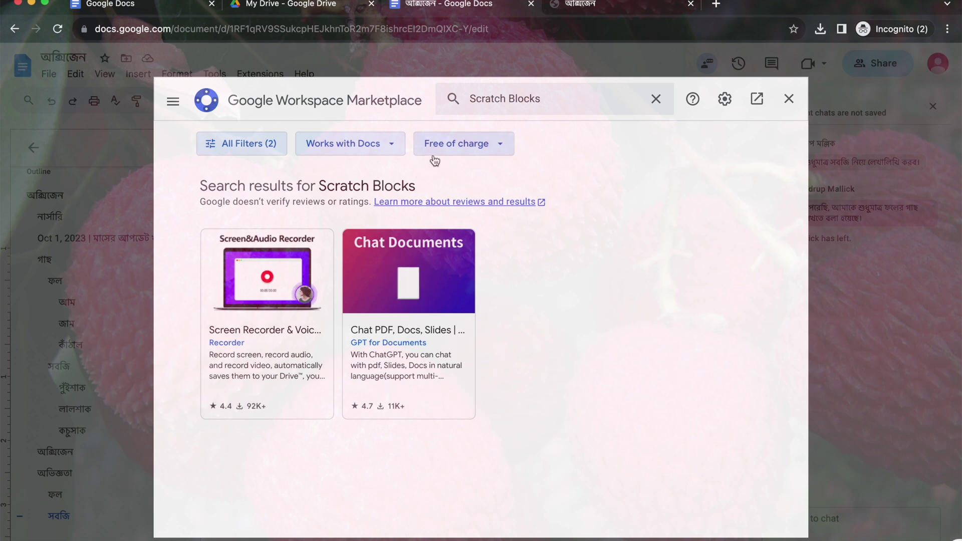
- View the Screen Recorder app's listing, start its installation, cancel at the permission request and return to the search results
left_click(269, 309)
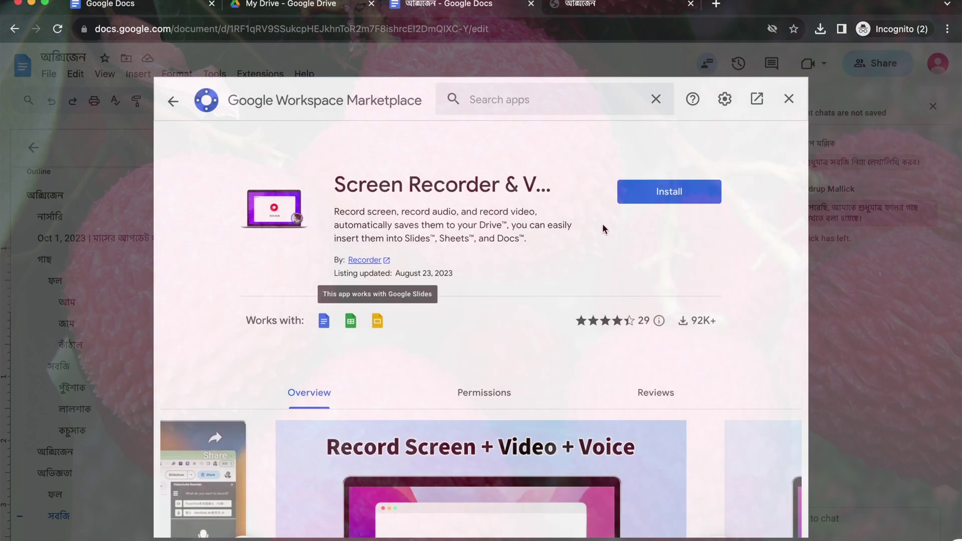
left_click(647, 199)
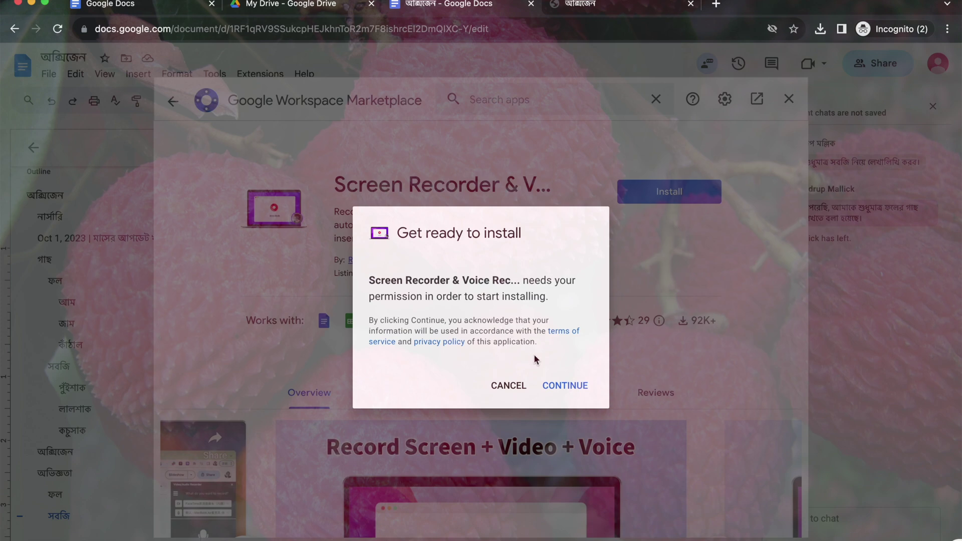
left_click(502, 387)
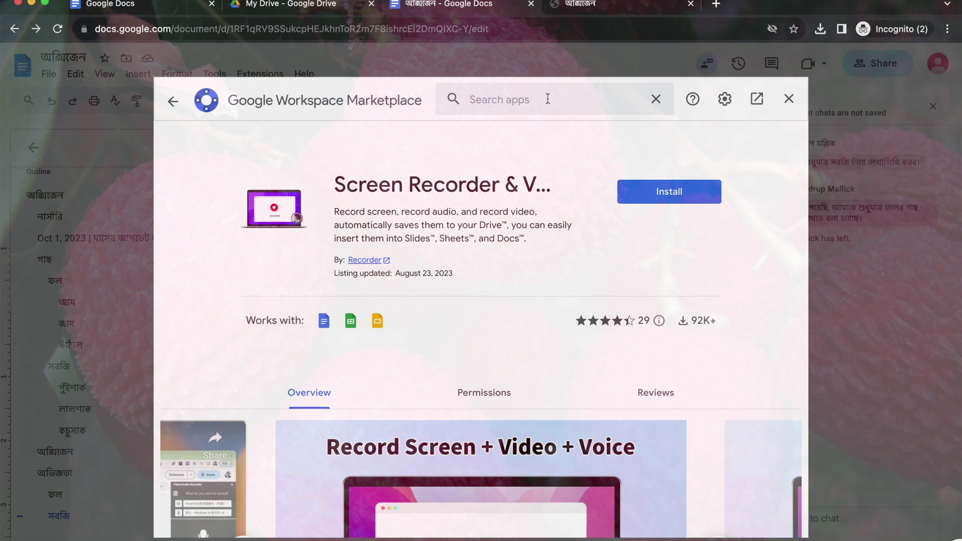
left_click(173, 102)
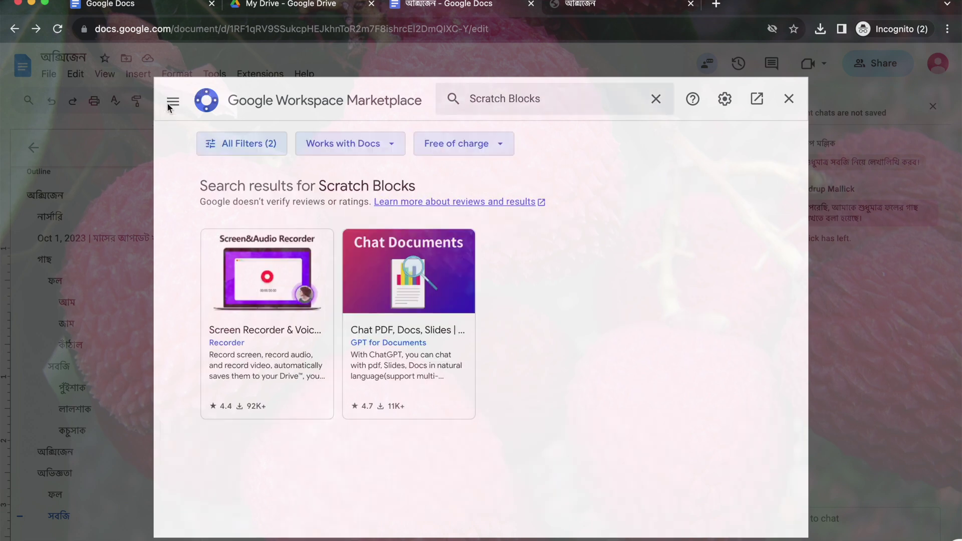
- Replace the marketplace search term with "gpt" and browse the free add-ons it finds
left_click(655, 99)
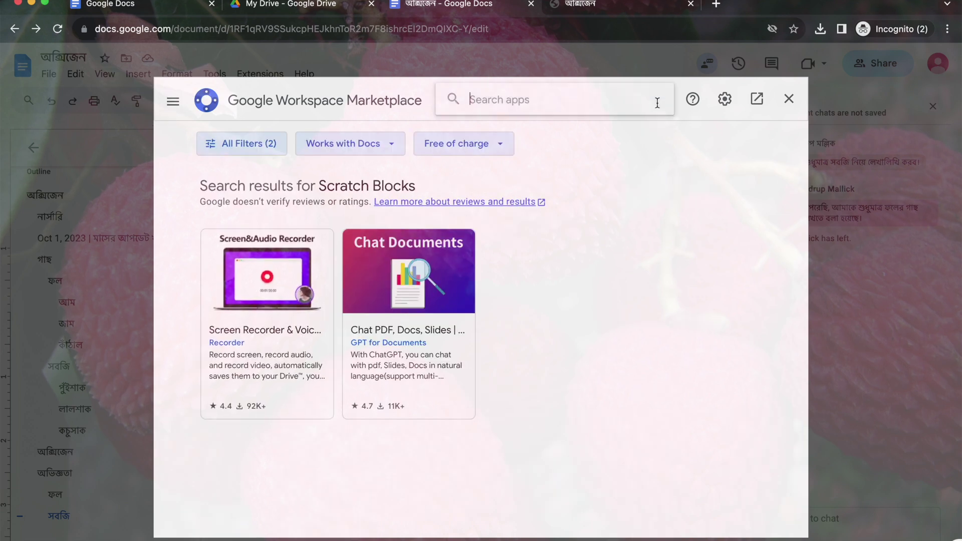
type("c")
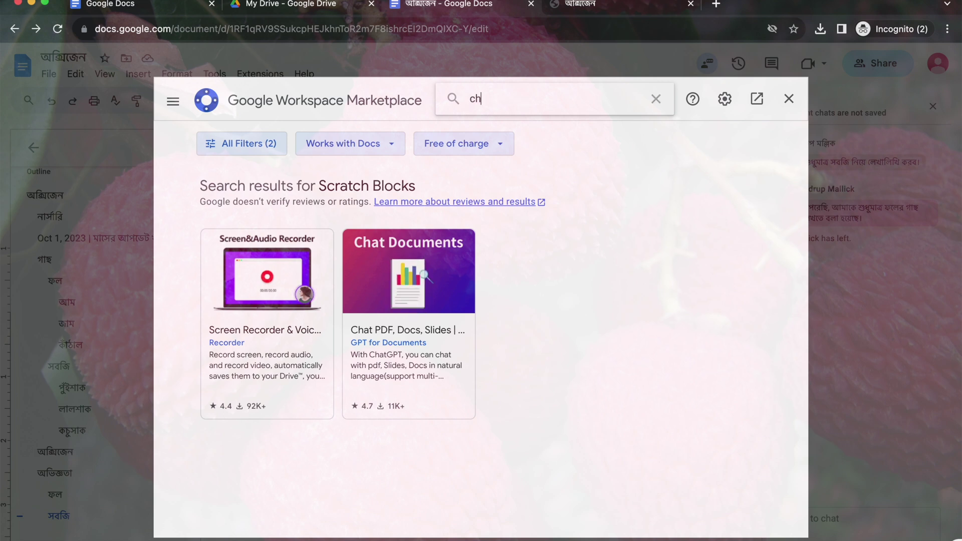
key("BackSpace")
type("gpt")
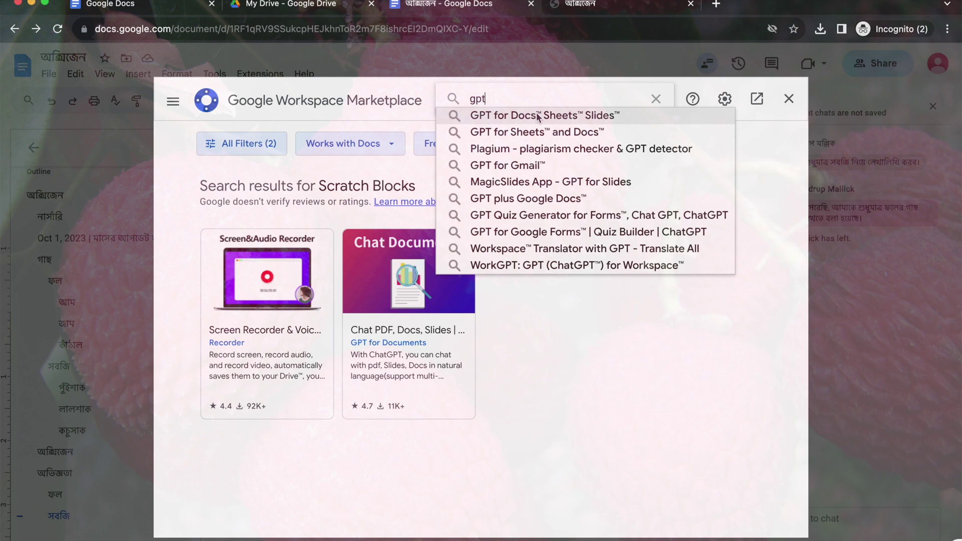
key("Return")
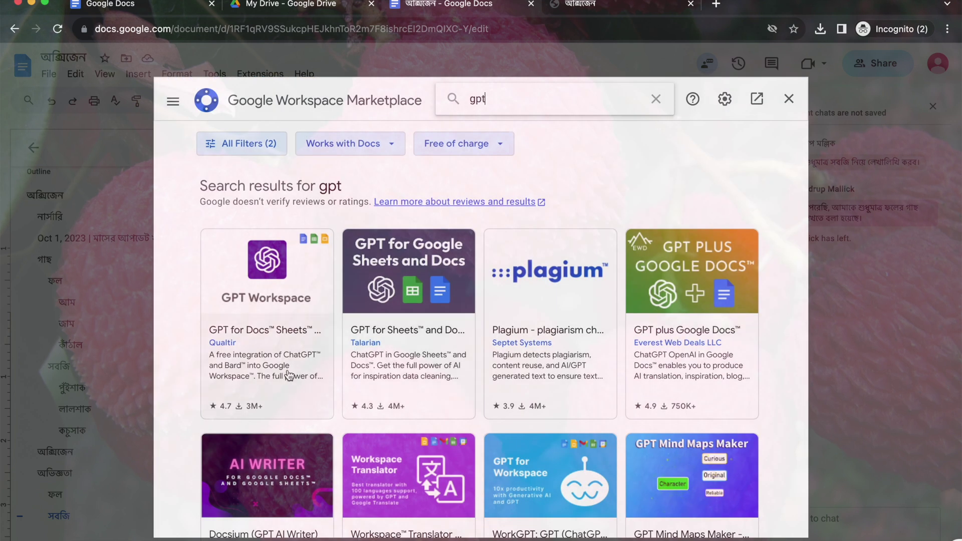
scroll(289, 376, "down", 1)
scroll(289, 375, "down", 1)
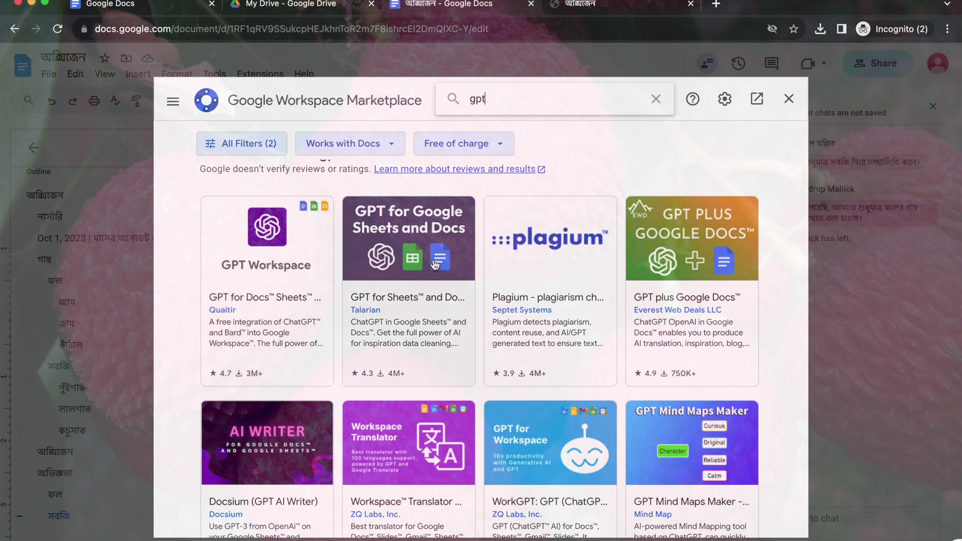
scroll(424, 321, "down", 1)
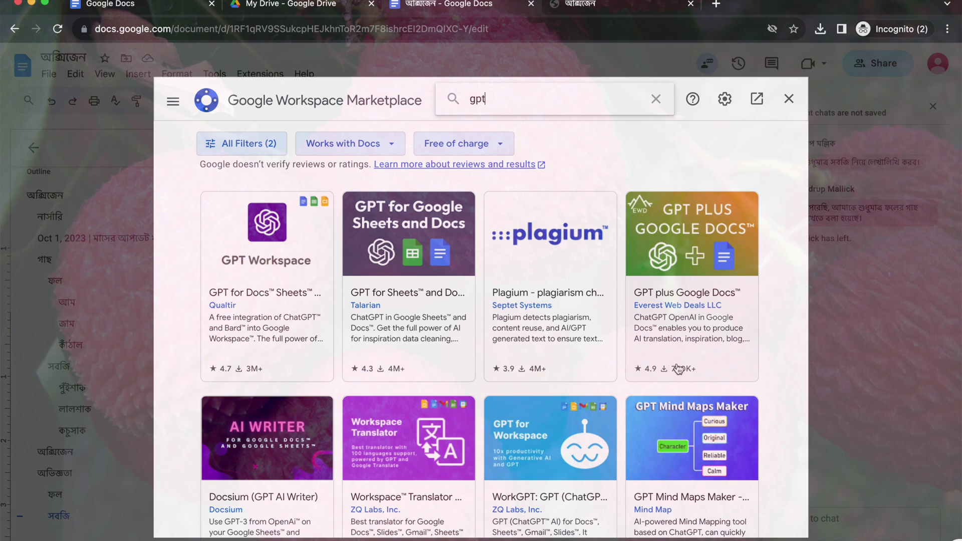
scroll(556, 323, "down", 2)
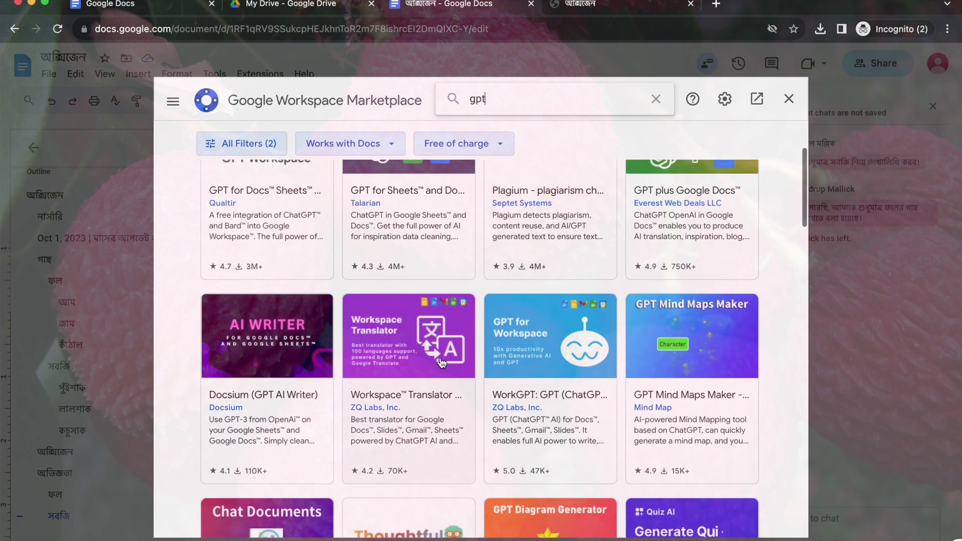
scroll(440, 362, "down", 10)
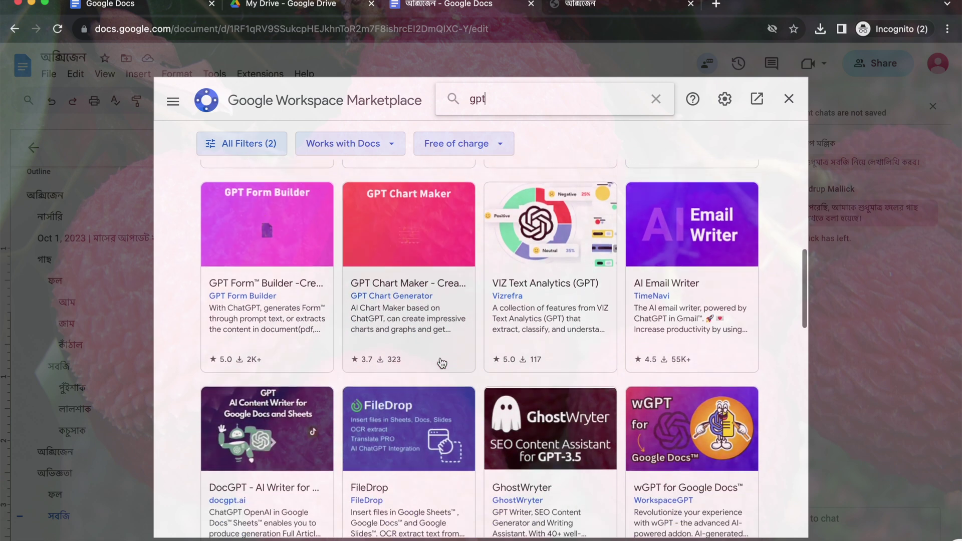
scroll(442, 362, "down", 1)
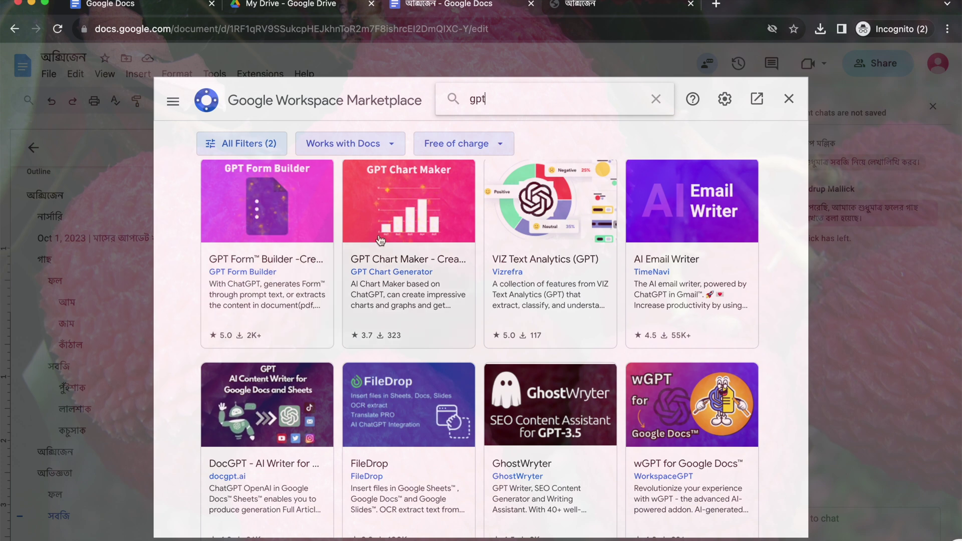
- Switch the price filter of the "gpt" results to Paid, then close the marketplace
left_click(466, 145)
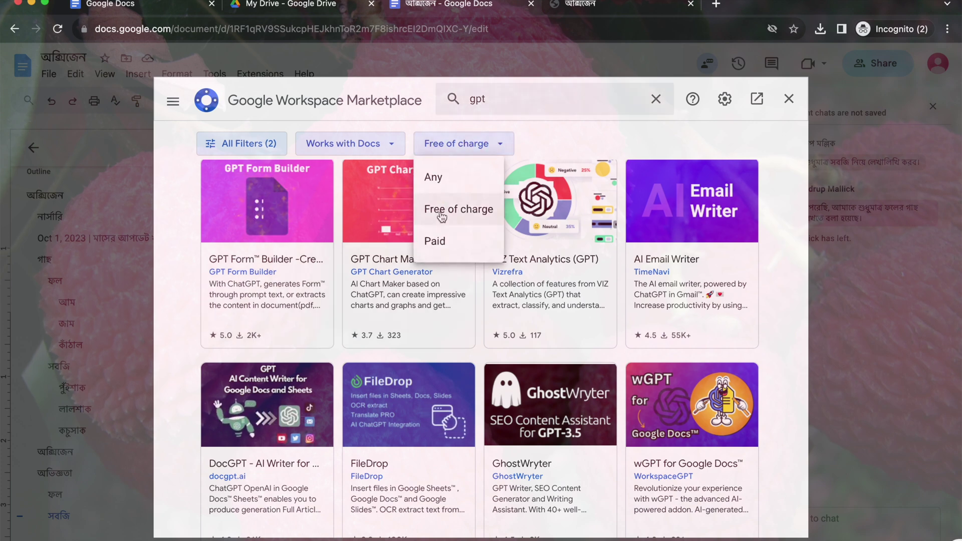
left_click(430, 243)
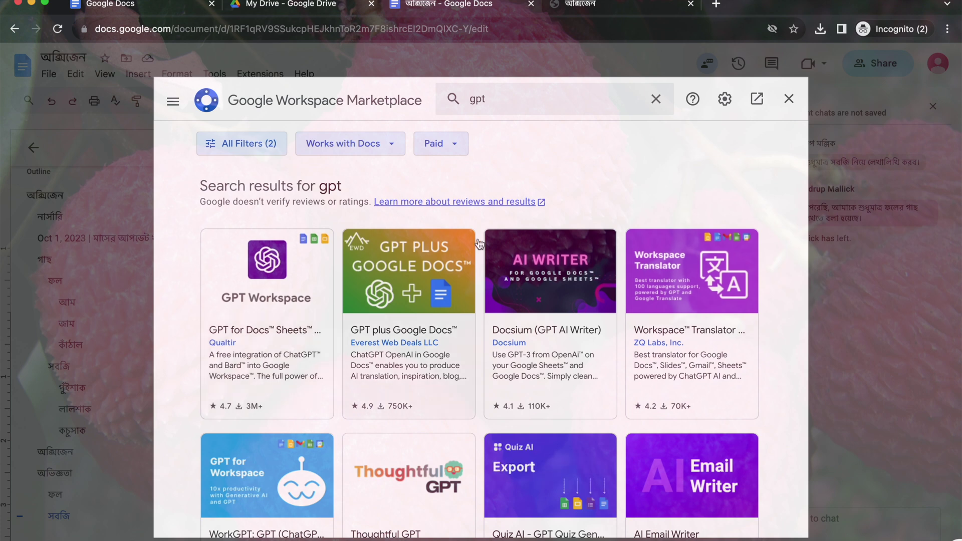
left_click(788, 102)
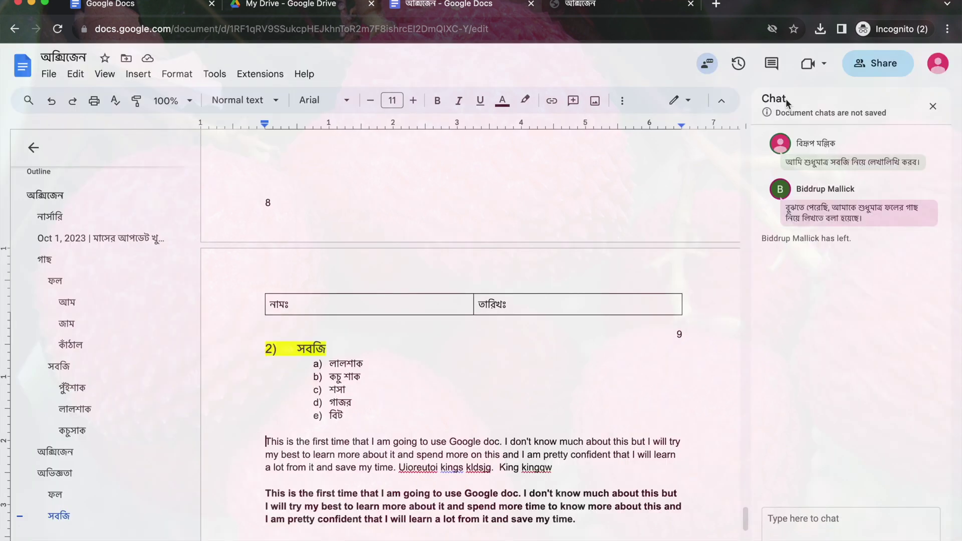
- Open the document's Apps Script project editor, then return to the document
left_click(248, 77)
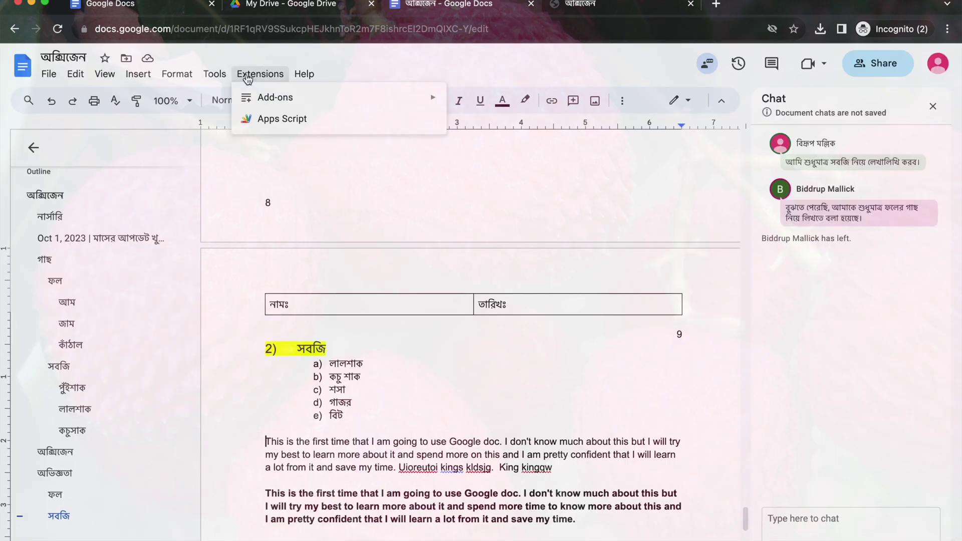
left_click(265, 120)
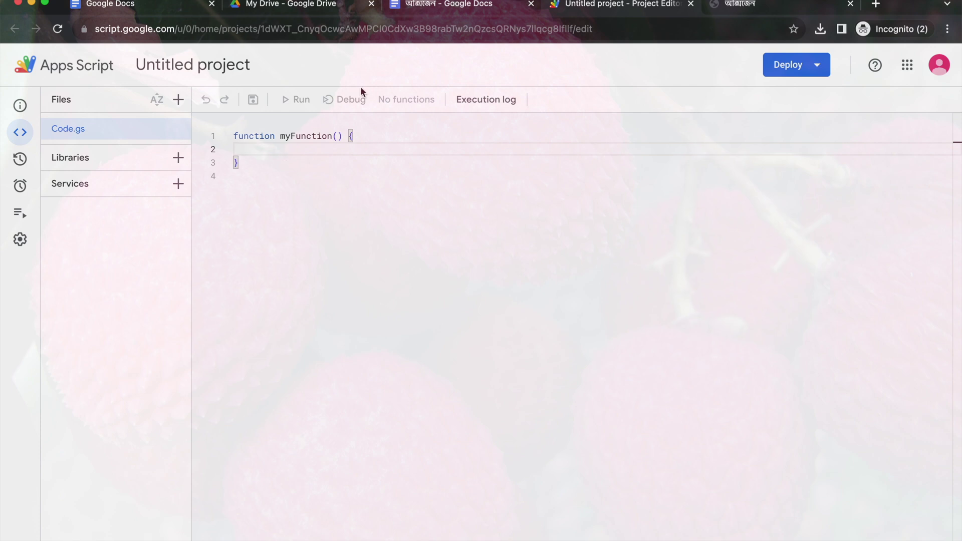
left_click(419, 15)
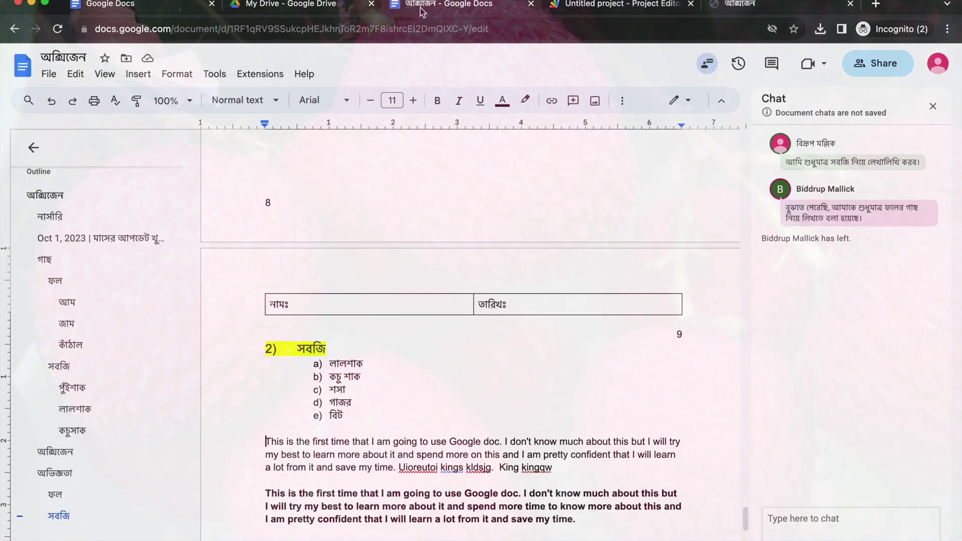
left_click(257, 75)
mouse_move(285, 104)
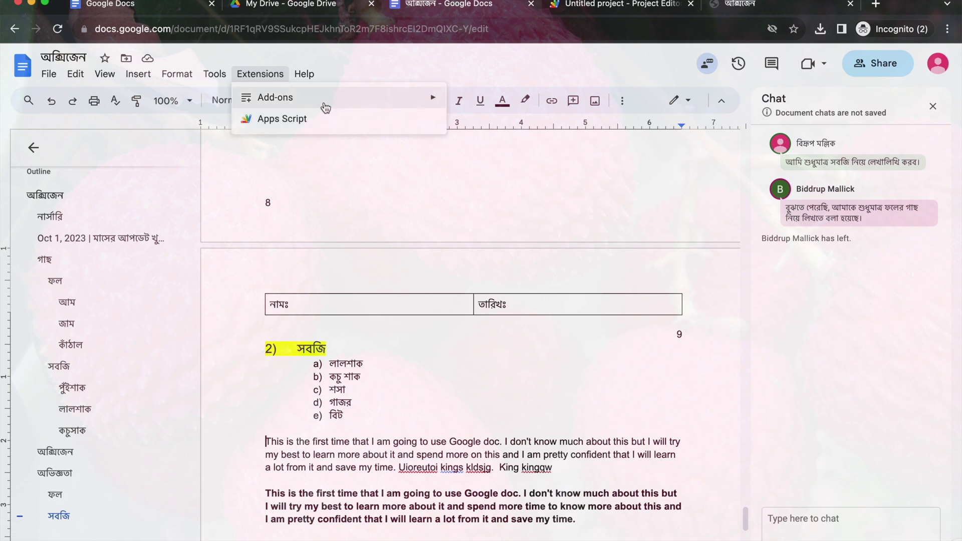
left_click(376, 64)
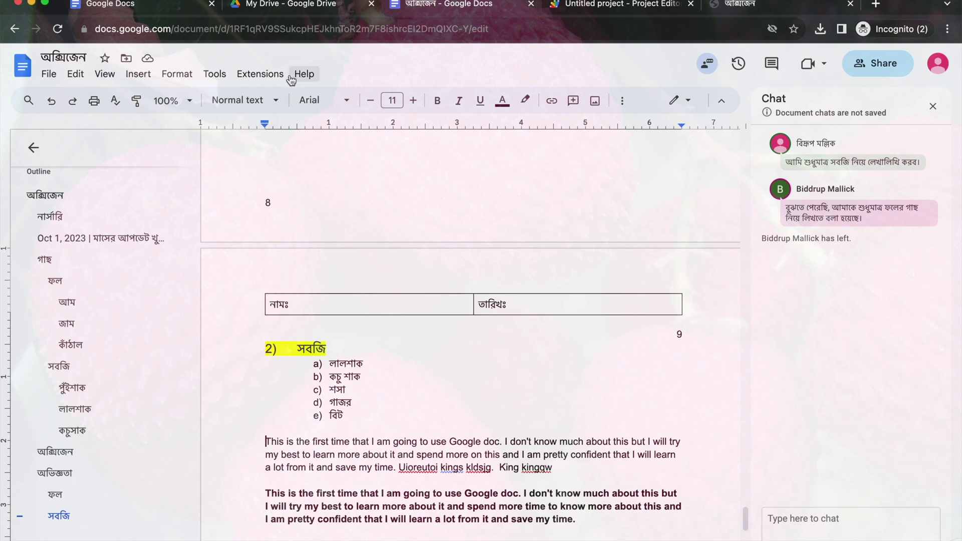
left_click(271, 76)
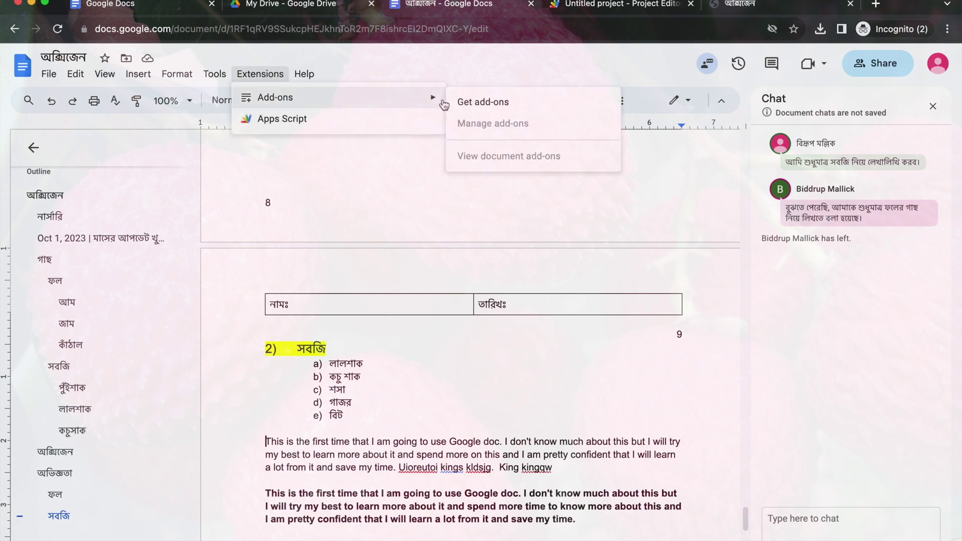